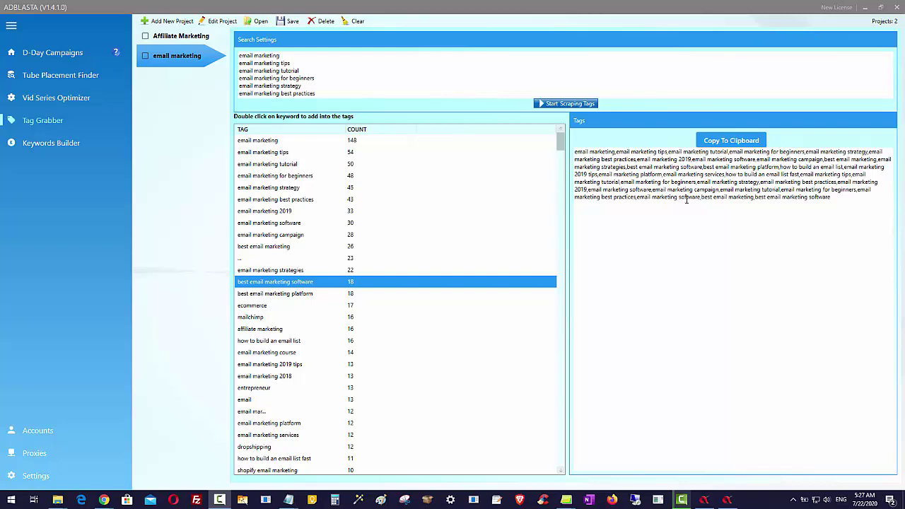
- Look through the D-Day Campaigns, Vid Series Optimizer, Tag Grabber and Keywords Builder modules, ending on the Bing Ads project in Tube Placement Finder
{"action": "left_click", "coordinate": [73, 58]}
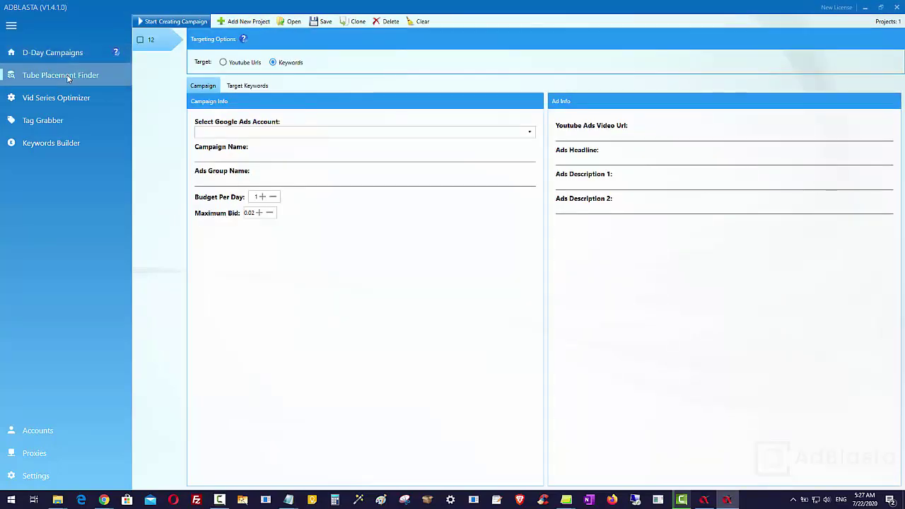
{"action": "left_click", "coordinate": [66, 75]}
{"action": "left_click", "coordinate": [59, 101]}
{"action": "left_click", "coordinate": [59, 118]}
{"action": "left_click", "coordinate": [59, 142]}
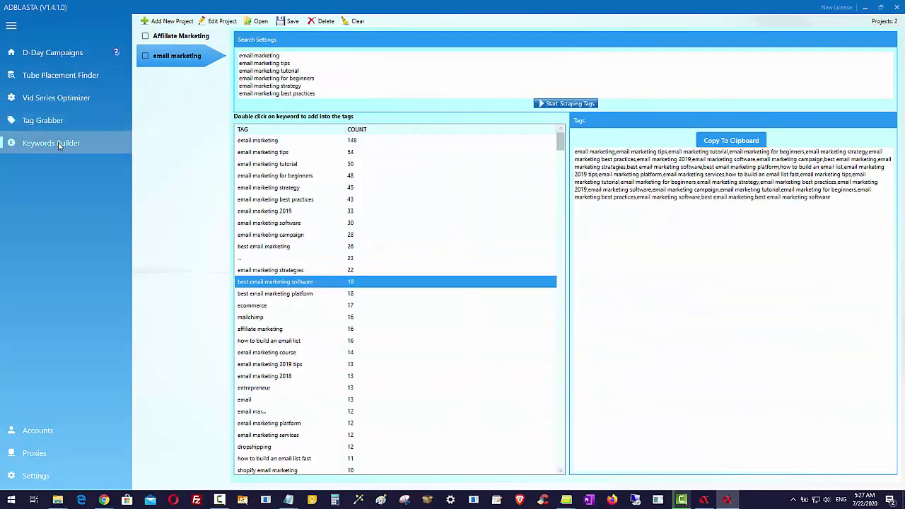
{"action": "left_click", "coordinate": [59, 54]}
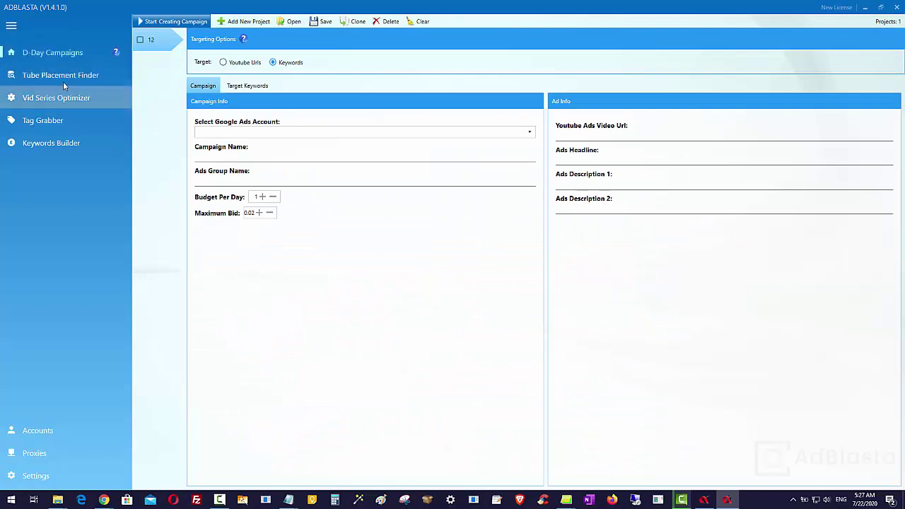
{"action": "left_click", "coordinate": [63, 82]}
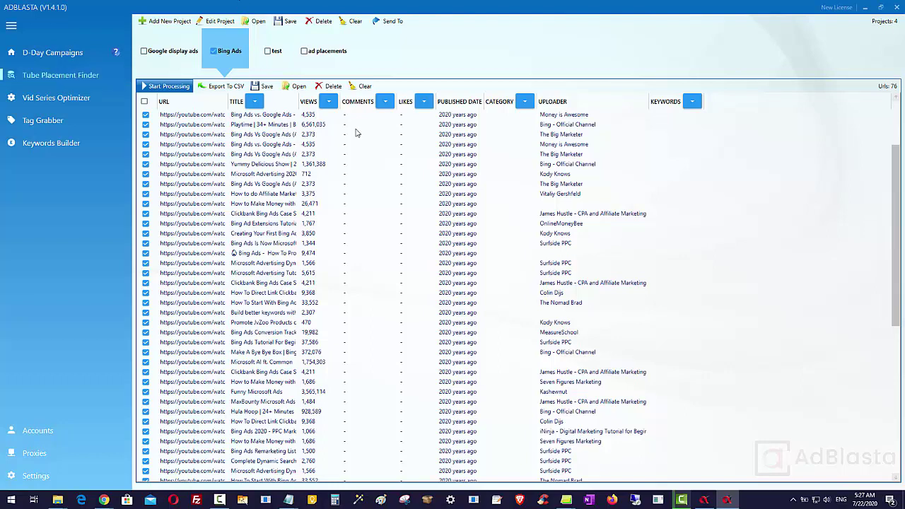
{"action": "left_click", "coordinate": [516, 164]}
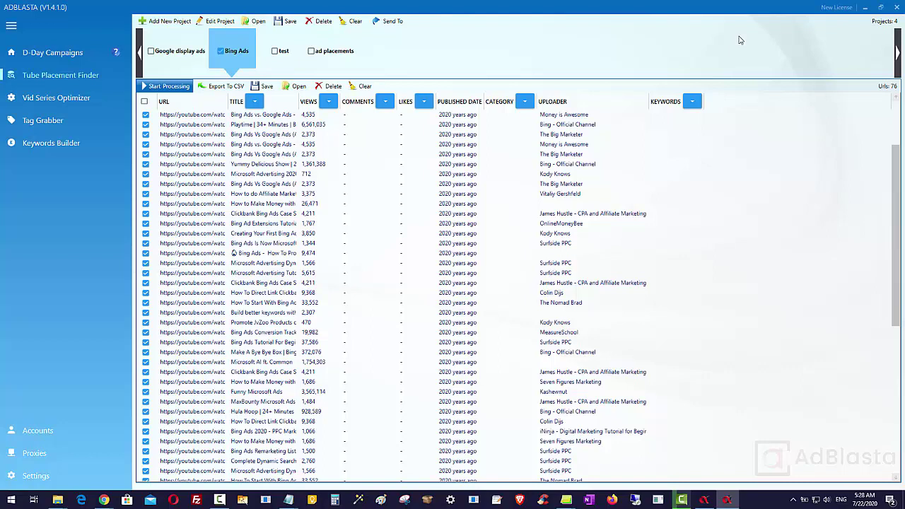
- View the email marketing project in Tag Grabber, and switch to Vid Curate Alpha to view the email marketing affiliate strategy project's playlist items
{"action": "left_click", "coordinate": [35, 123]}
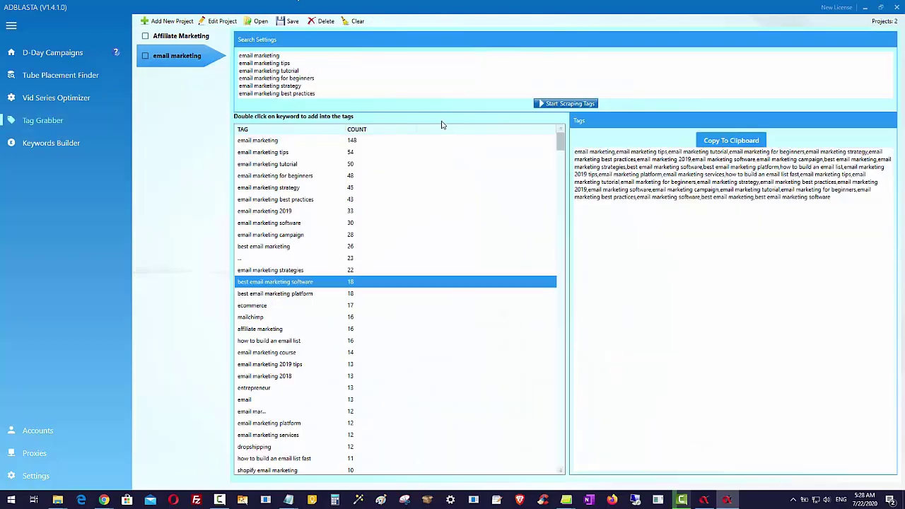
{"action": "mouse_move", "coordinate": [711, 501]}
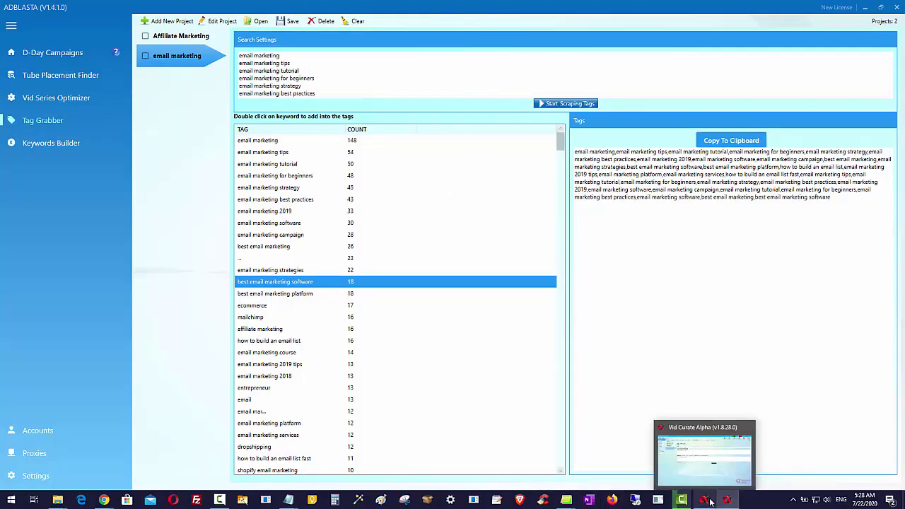
{"action": "left_click", "coordinate": [718, 464]}
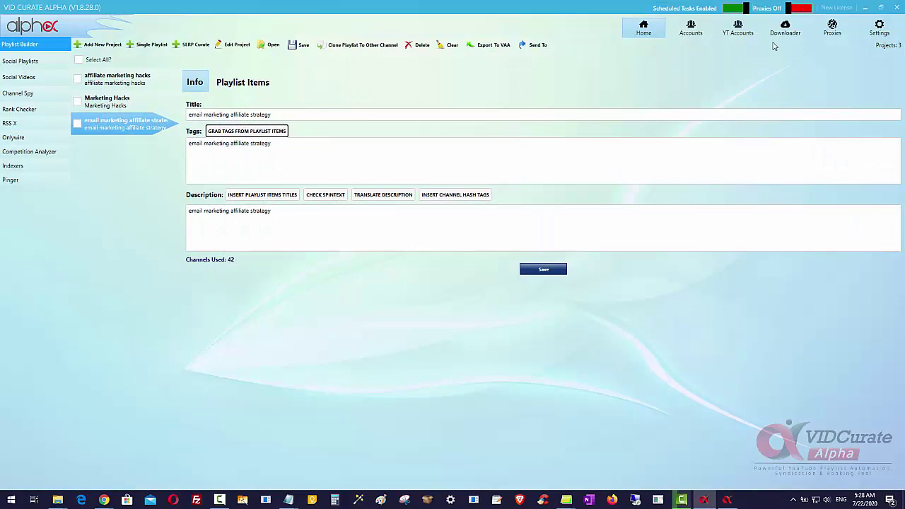
{"action": "left_click", "coordinate": [244, 87]}
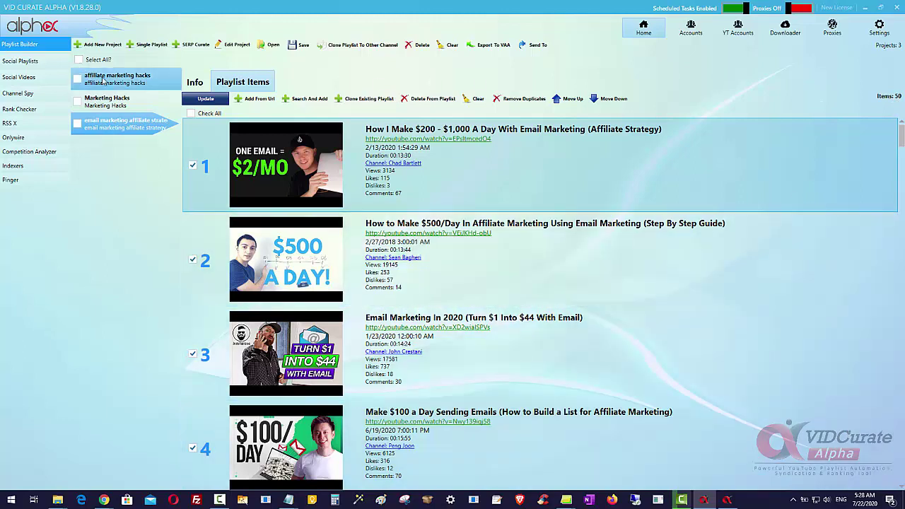
- Grab tags from the playlist items, picking the first eight from "email marketing" to "make money online", and close the tag grabber without adding them
{"action": "left_click", "coordinate": [195, 82]}
{"action": "left_click", "coordinate": [235, 133]}
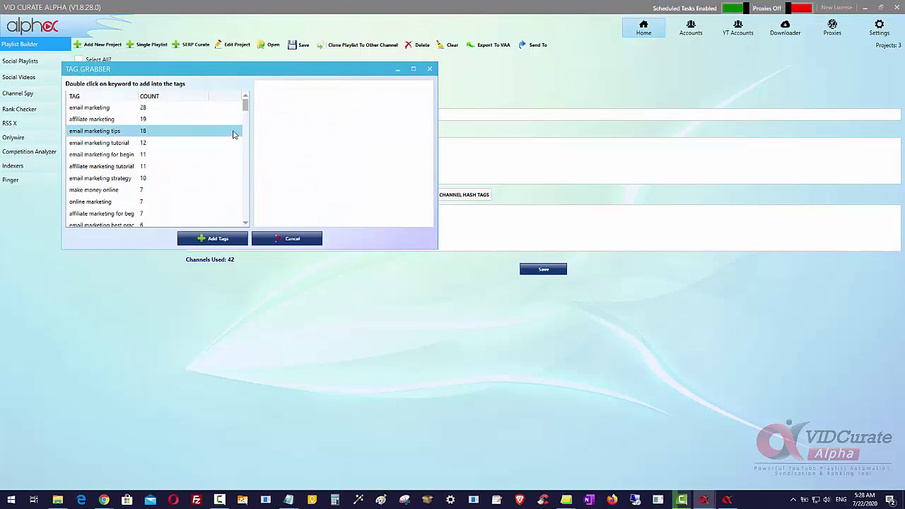
{"action": "double_click", "coordinate": [94, 109]}
{"action": "double_click", "coordinate": [93, 119]}
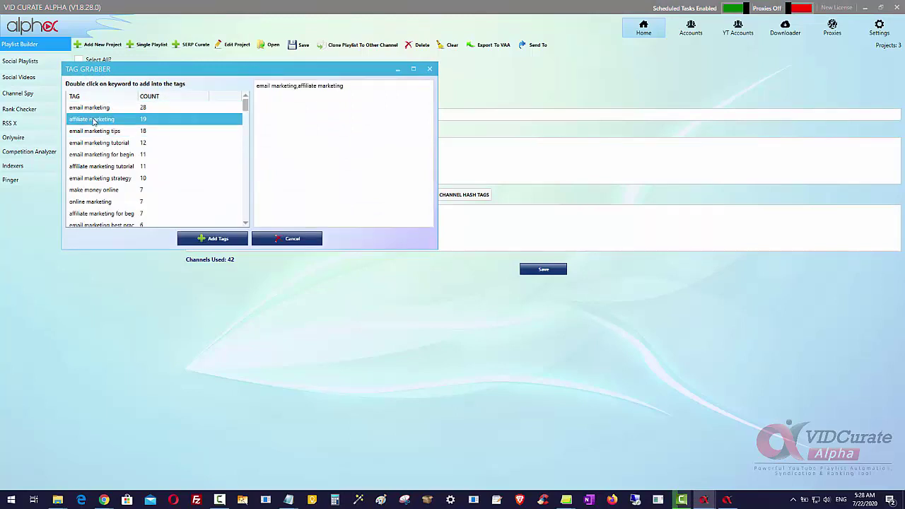
{"action": "double_click", "coordinate": [94, 130]}
{"action": "double_click", "coordinate": [97, 143]}
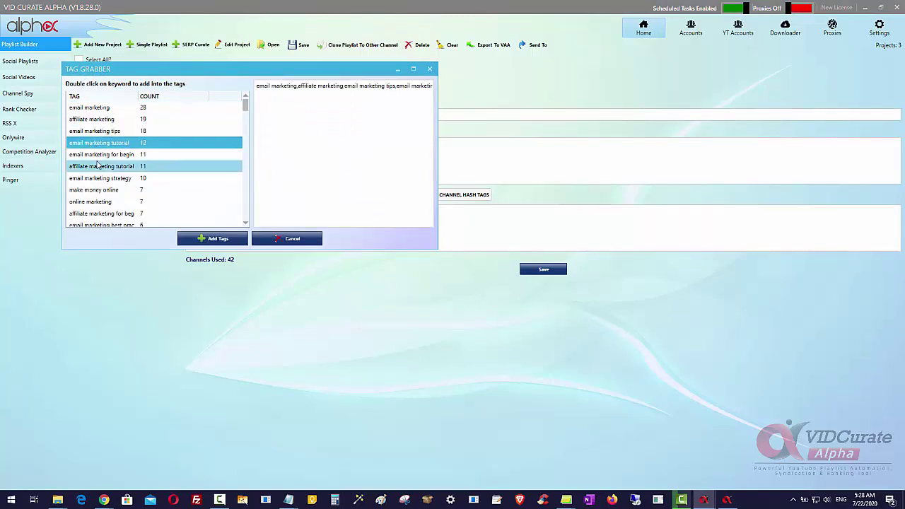
{"action": "double_click", "coordinate": [99, 154]}
{"action": "double_click", "coordinate": [99, 166]}
{"action": "double_click", "coordinate": [96, 179]}
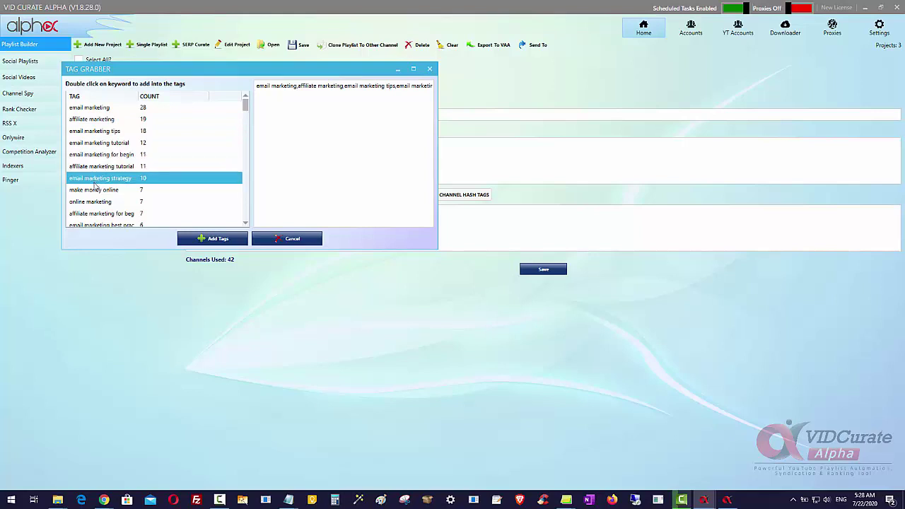
{"action": "double_click", "coordinate": [94, 190]}
{"action": "left_click", "coordinate": [429, 71]}
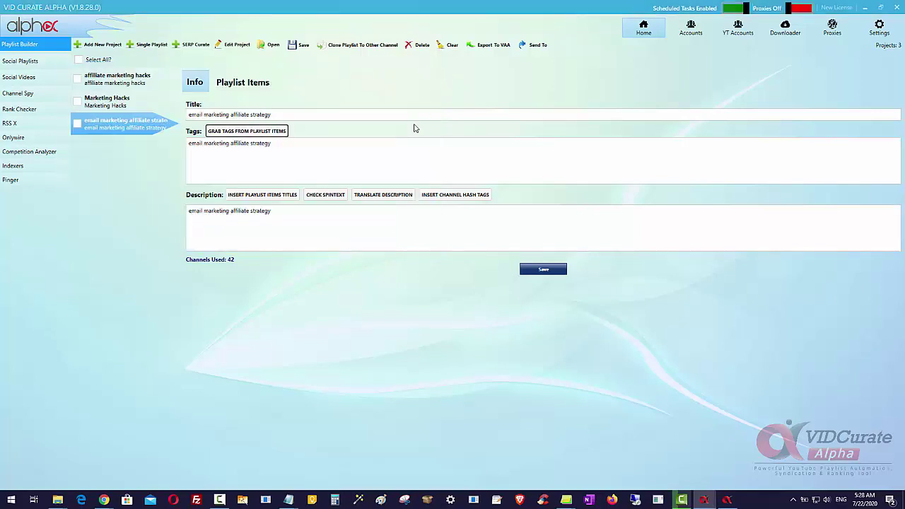
- Return to AdBlasta and examine the email marketing project's search keywords and scraped tags
{"action": "left_click", "coordinate": [862, 9]}
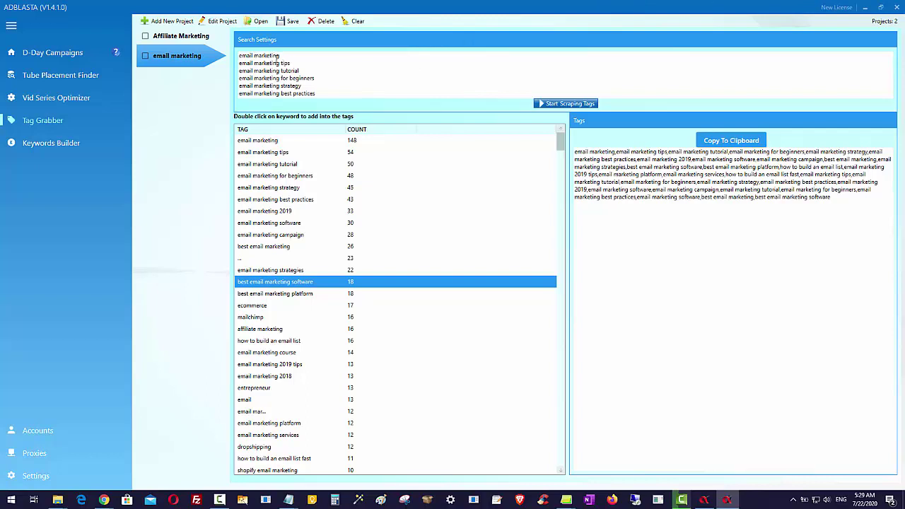
{"action": "scroll", "coordinate": [283, 85], "scroll_direction": "down", "scroll_amount": 2}
{"action": "scroll", "coordinate": [290, 93], "scroll_direction": "up", "scroll_amount": 1}
{"action": "scroll", "coordinate": [290, 93], "scroll_direction": "up", "scroll_amount": 1}
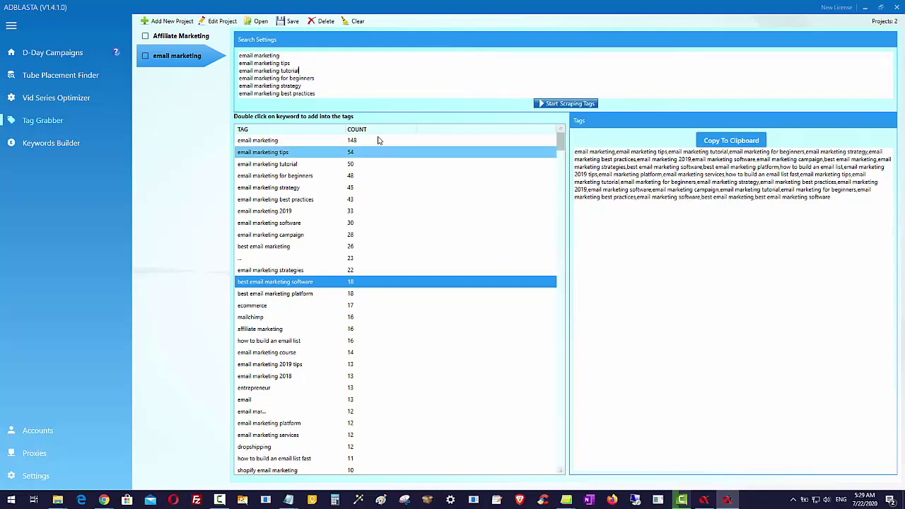
{"action": "scroll", "coordinate": [337, 209], "scroll_direction": "down", "scroll_amount": 1}
{"action": "scroll", "coordinate": [343, 186], "scroll_direction": "up", "scroll_amount": 1}
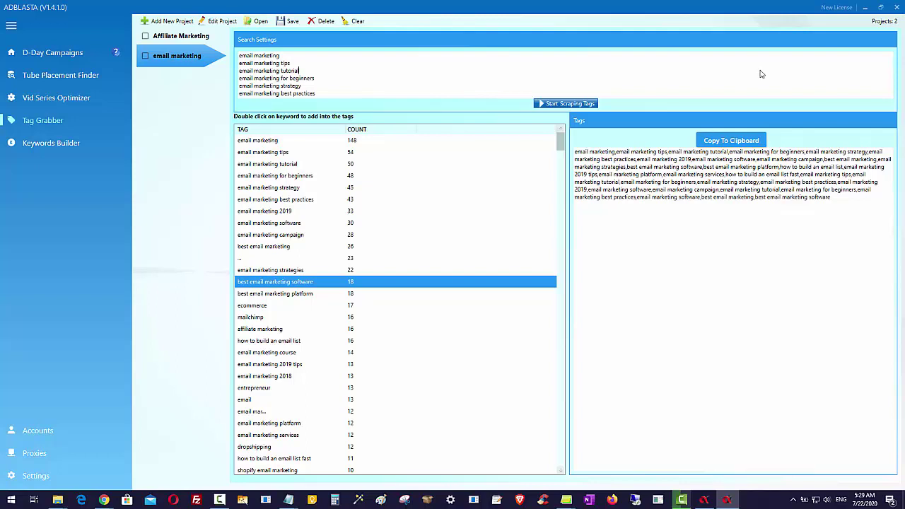
- View the keywords of the Bing Ads project in Tube Placement Finder and close its editor without changes
{"action": "left_click", "coordinate": [71, 81]}
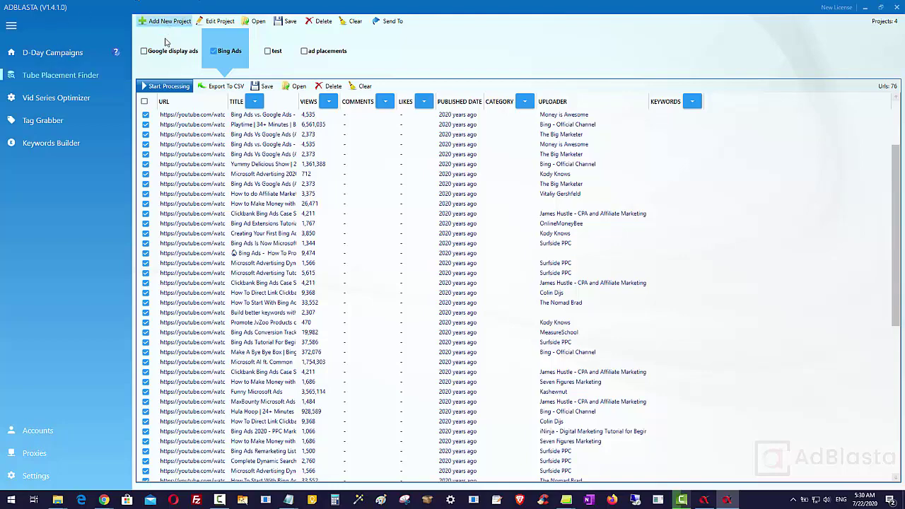
{"action": "left_click", "coordinate": [72, 124]}
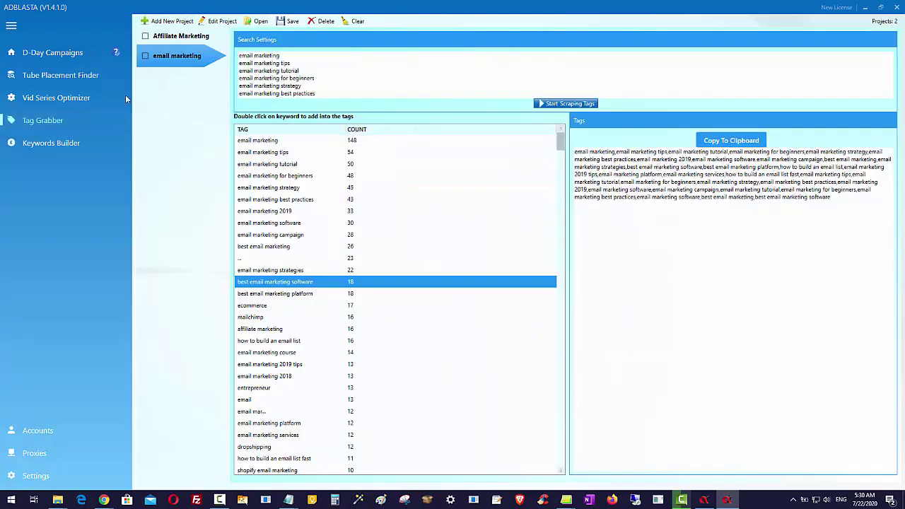
{"action": "left_click", "coordinate": [83, 77]}
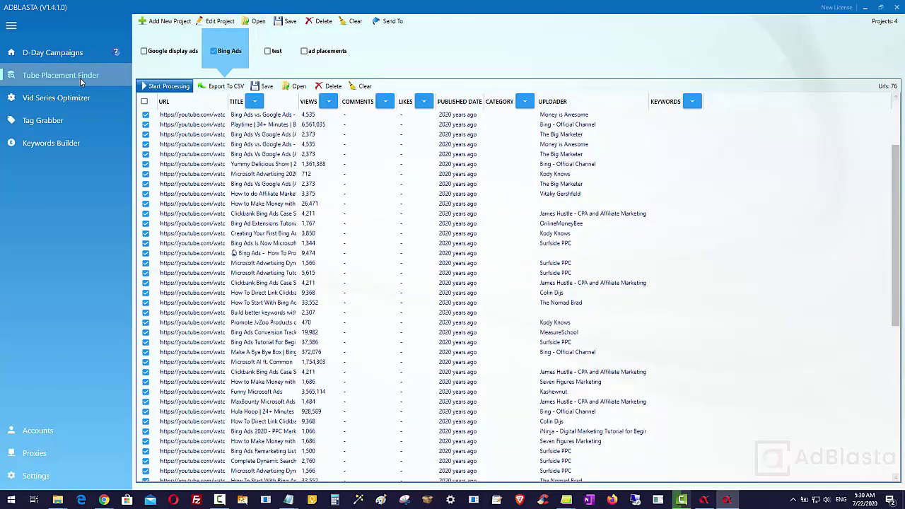
{"action": "left_click", "coordinate": [220, 22]}
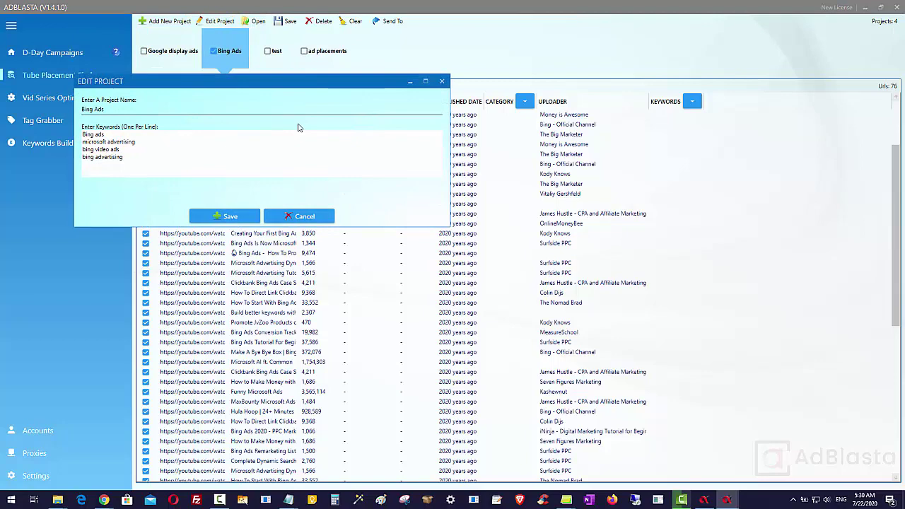
{"action": "left_click", "coordinate": [441, 81]}
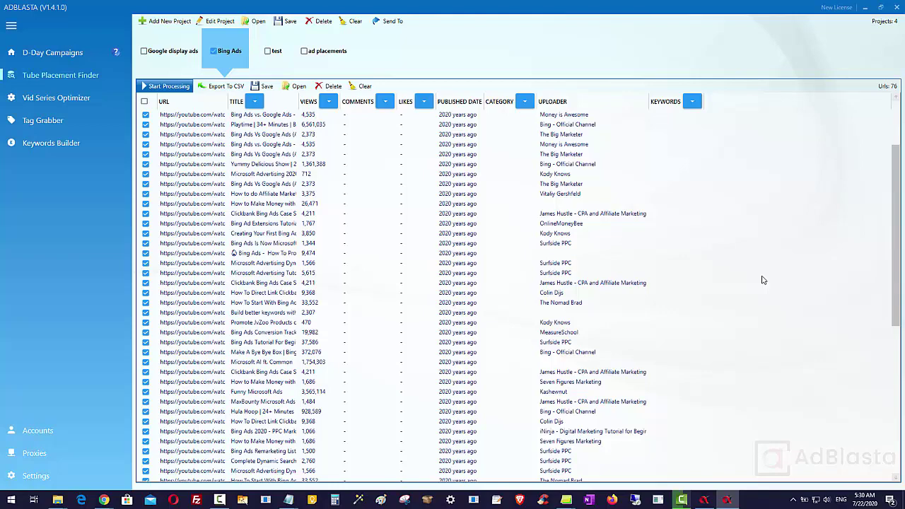
- View the LeadBlasta Series info and description template in Vid Series Optimizer, and minimise AdBlasta to get to the browser
{"action": "left_click", "coordinate": [63, 101]}
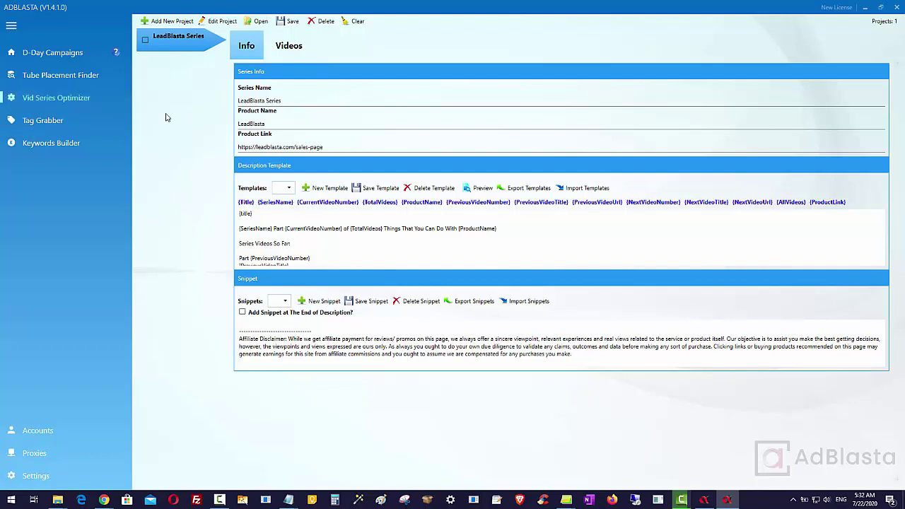
{"action": "left_click", "coordinate": [97, 97]}
{"action": "left_click", "coordinate": [862, 7]}
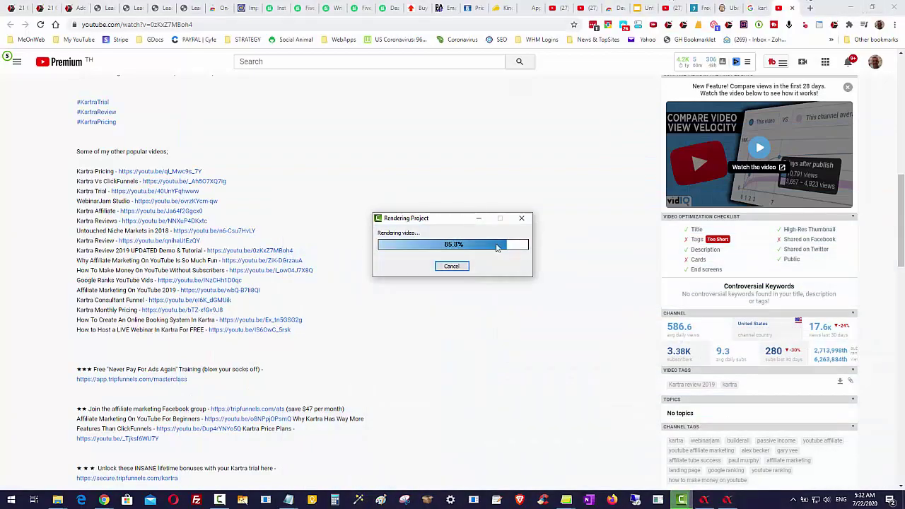
- Examine the Google results for "kartra review", focusing on the ranked YouTube videos
{"action": "left_click", "coordinate": [754, 8]}
{"action": "scroll", "coordinate": [69, 93], "scroll_direction": "up", "scroll_amount": 3}
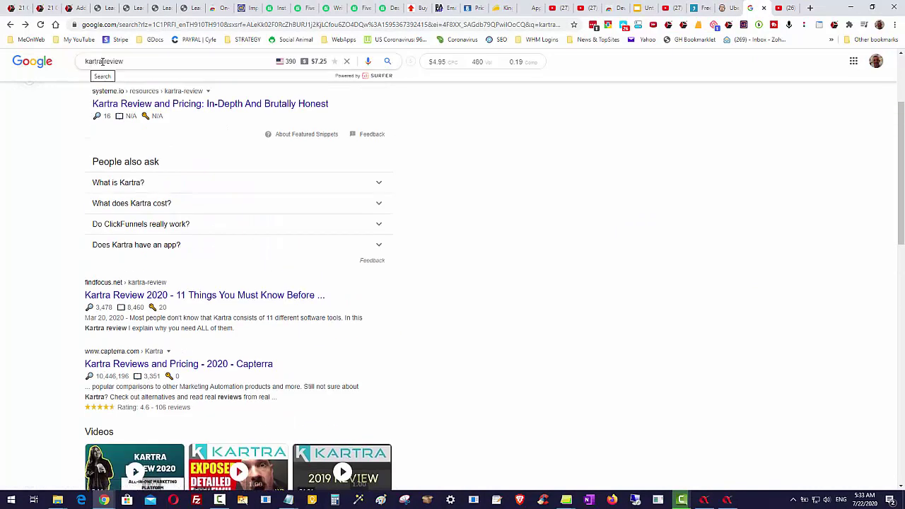
{"action": "scroll", "coordinate": [515, 238], "scroll_direction": "down", "scroll_amount": 2}
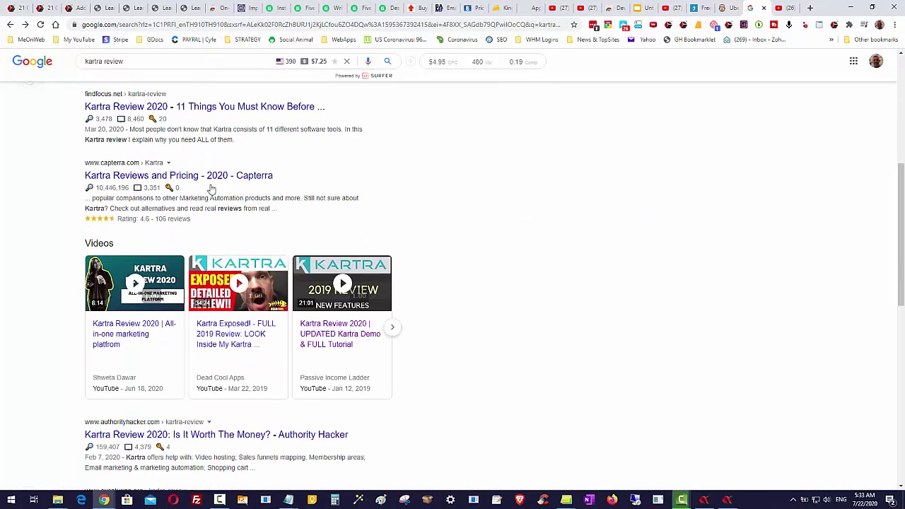
{"action": "scroll", "coordinate": [545, 206], "scroll_direction": "down", "scroll_amount": 1}
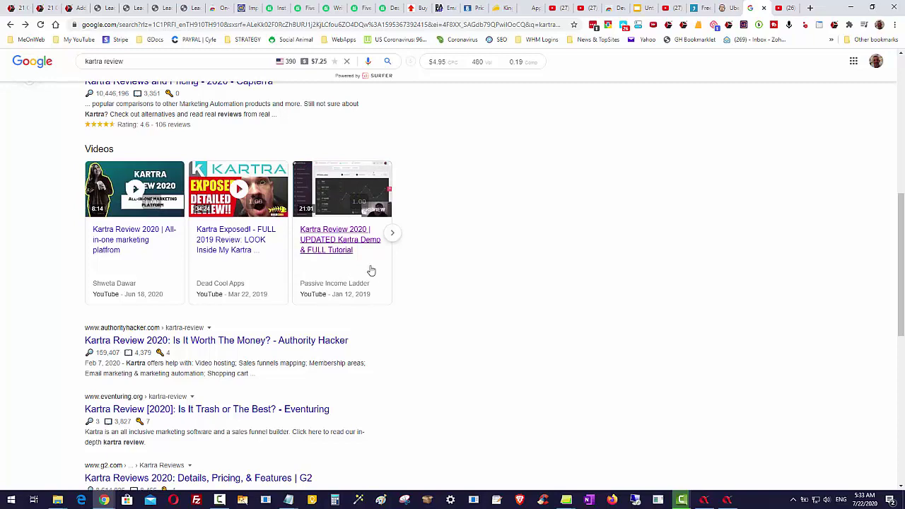
{"action": "scroll", "coordinate": [99, 83], "scroll_direction": "up", "scroll_amount": 1}
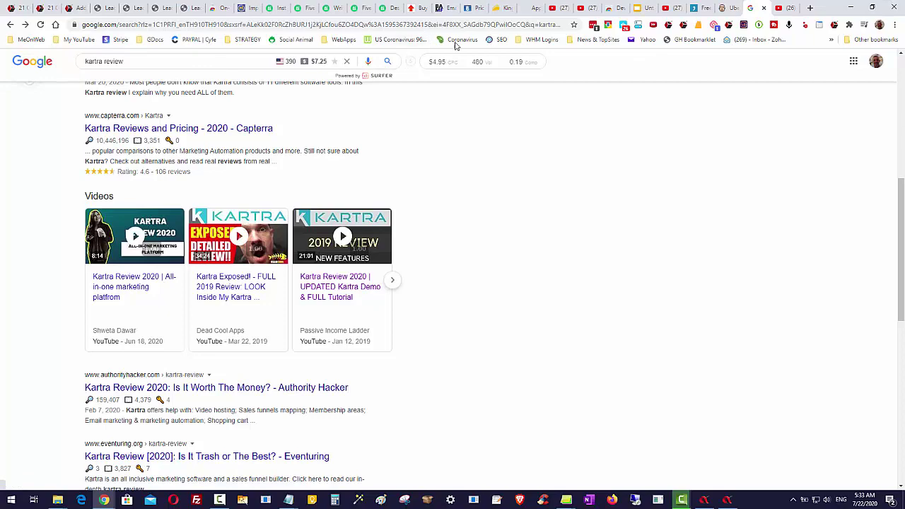
- Highlight the list of other popular videos in the Kartra review video's YouTube description
{"action": "left_click", "coordinate": [782, 9]}
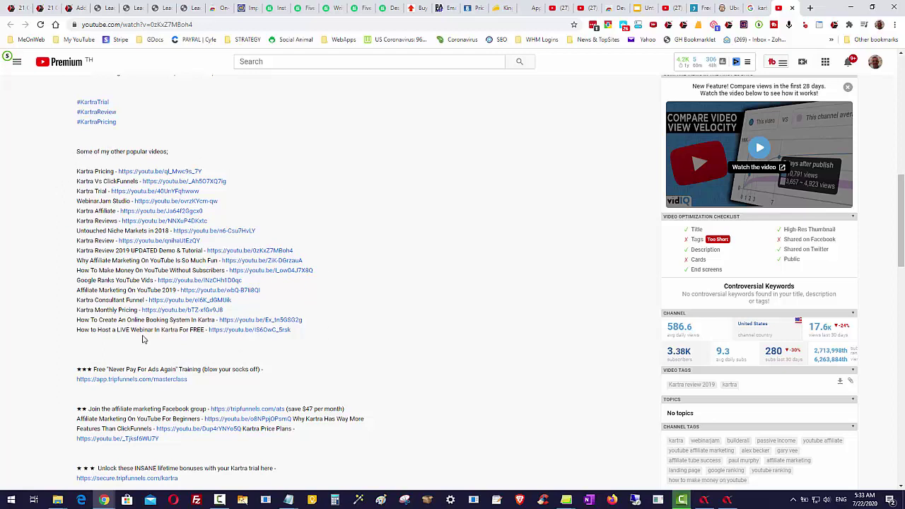
{"action": "left_click_drag", "start_coordinate": [71, 147], "coordinate": [344, 347]}
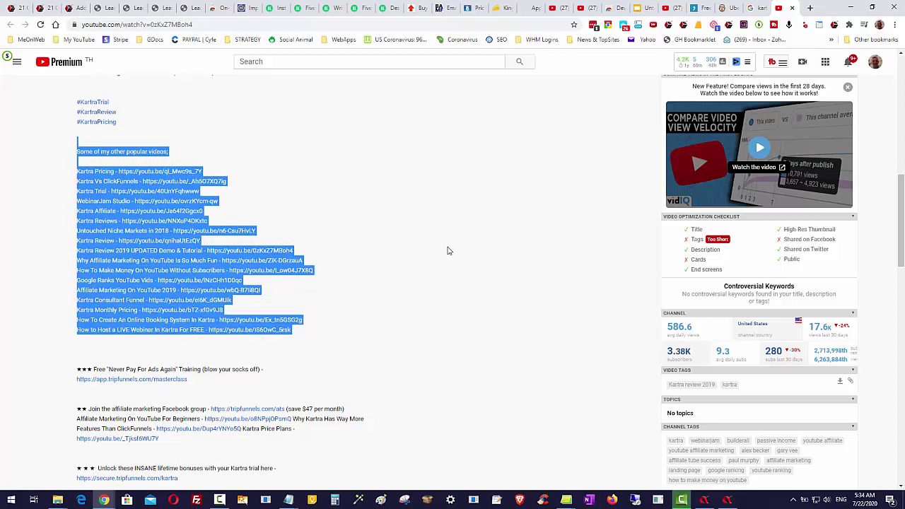
- Recheck the "kartra review" Google results and examine the title and opening description of the Kartra review YouTube video
{"action": "left_click", "coordinate": [755, 13]}
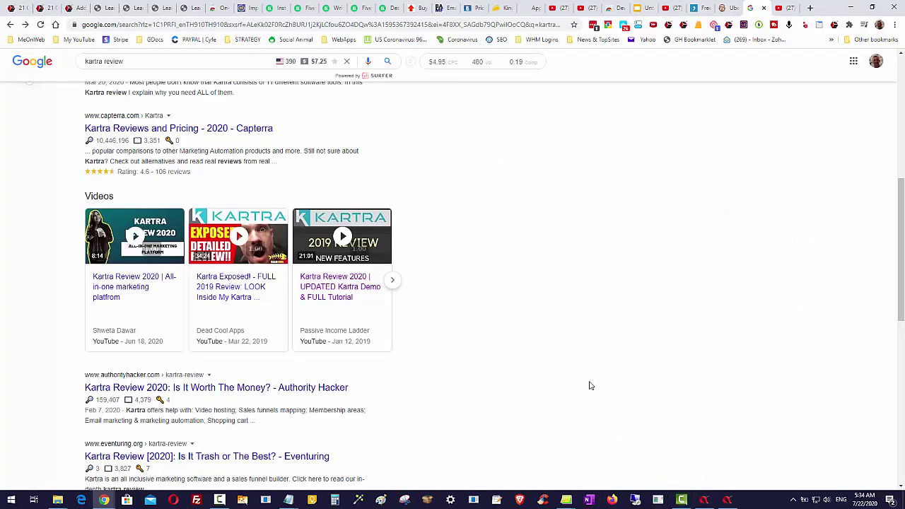
{"action": "left_click", "coordinate": [787, 8]}
{"action": "scroll", "coordinate": [558, 267], "scroll_direction": "up", "scroll_amount": 4}
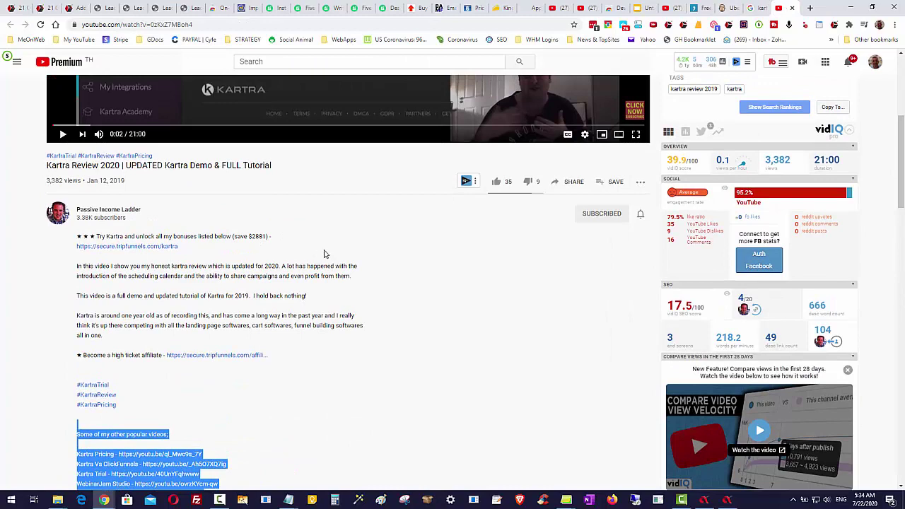
{"action": "scroll", "coordinate": [325, 253], "scroll_direction": "up", "scroll_amount": 1}
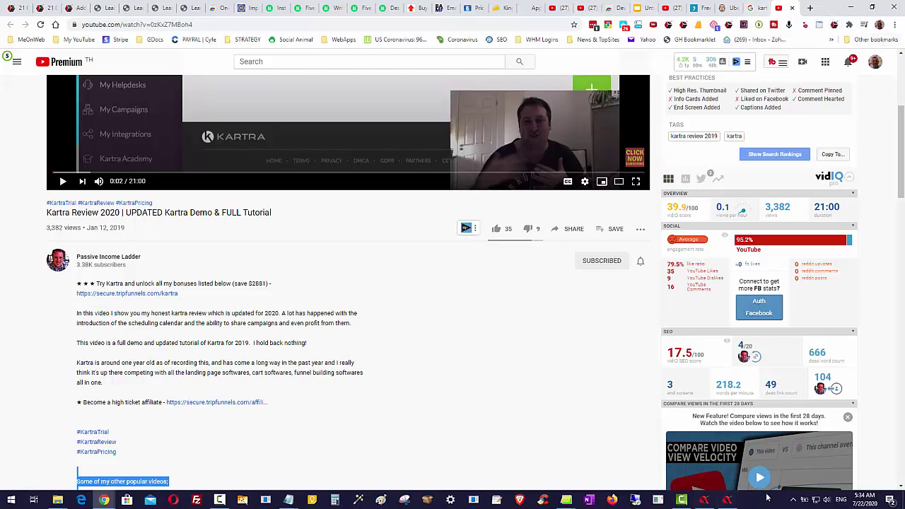
- Switch to AdBlasta to view the Vid Series Optimizer page and return to the YouTube video
{"action": "left_click", "coordinate": [726, 500]}
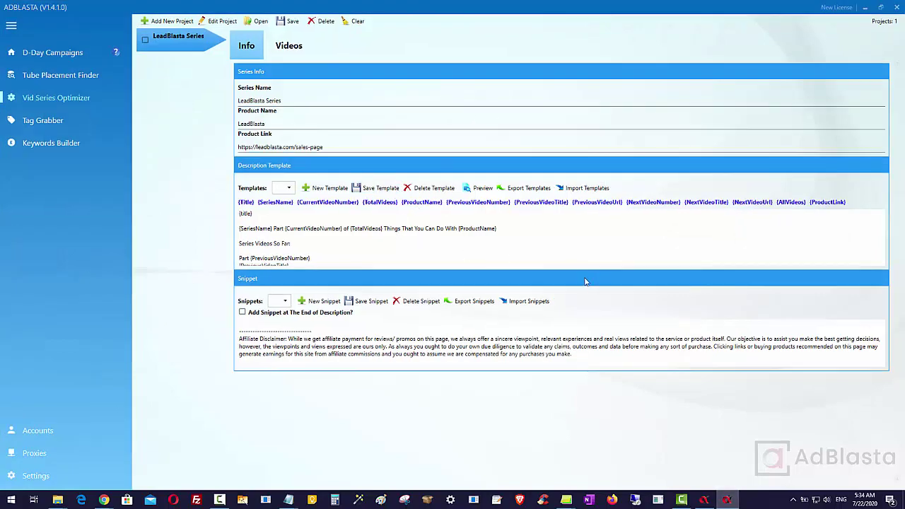
{"action": "left_click", "coordinate": [864, 8]}
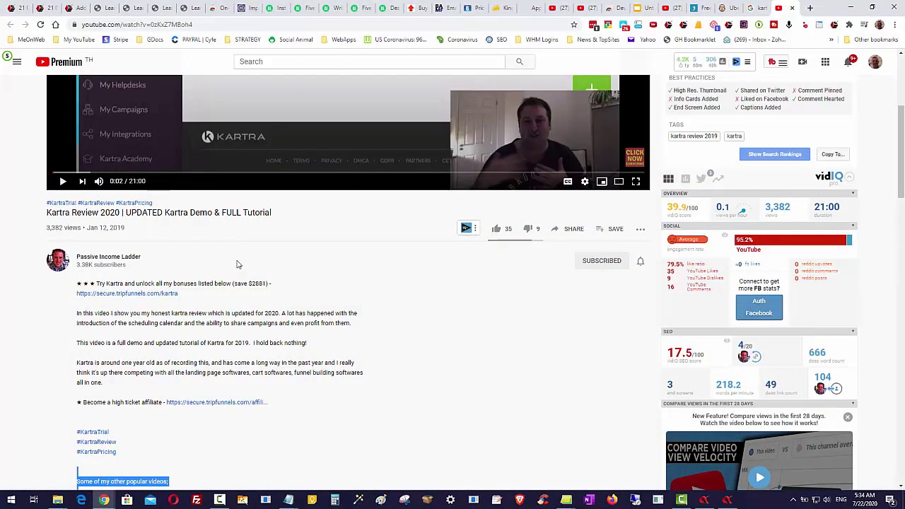
- Examine the Kartra review video's description down to its linked list of other popular videos and clear the text highlight
{"action": "scroll", "coordinate": [365, 363], "scroll_direction": "up", "scroll_amount": 2}
{"action": "scroll", "coordinate": [359, 393], "scroll_direction": "down", "scroll_amount": 2}
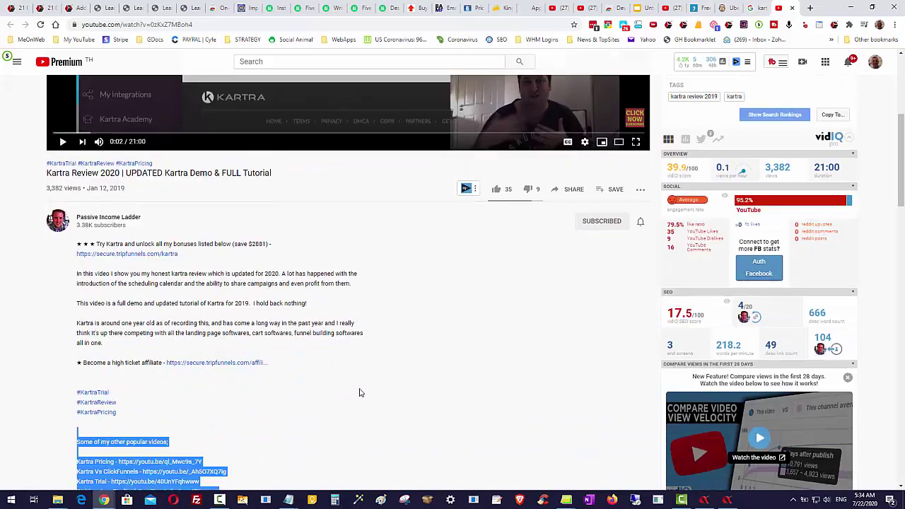
{"action": "scroll", "coordinate": [359, 393], "scroll_direction": "down", "scroll_amount": 4}
{"action": "left_click", "coordinate": [417, 246]}
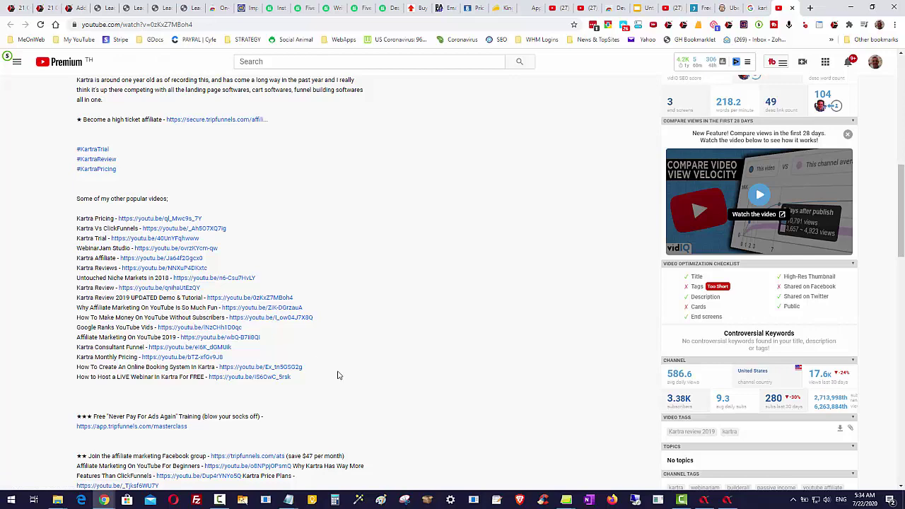
- Switch to AdBlasta, select the Default description template for the LeadBlasta Series and review its placeholder text
{"action": "left_click", "coordinate": [726, 499]}
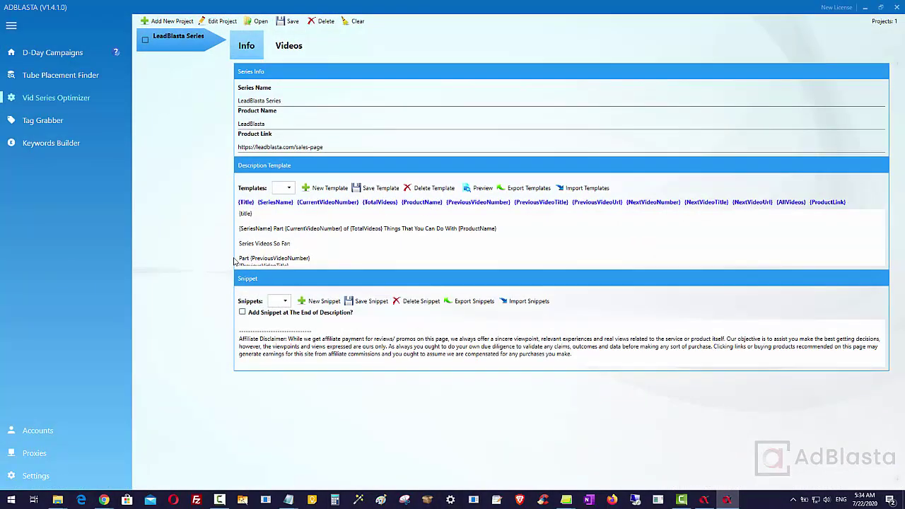
{"action": "left_click", "coordinate": [290, 192]}
{"action": "left_click", "coordinate": [284, 201]}
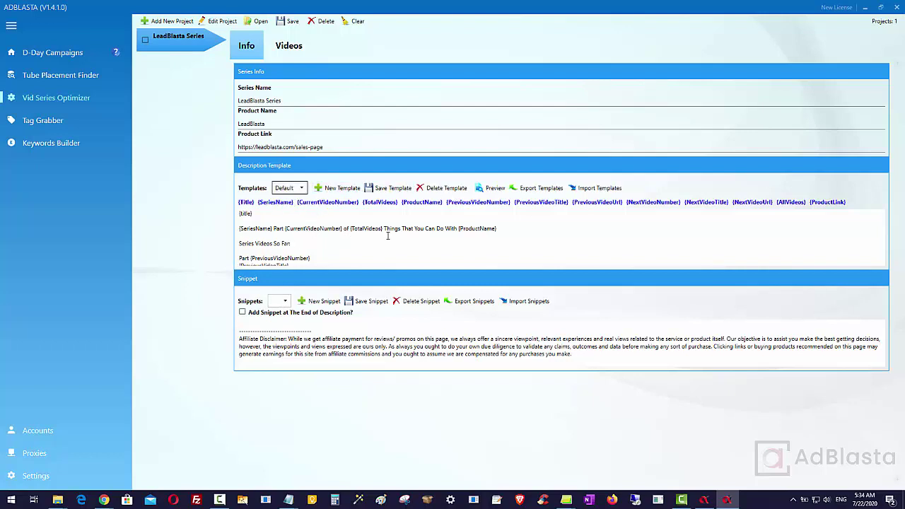
{"action": "scroll", "coordinate": [387, 236], "scroll_direction": "down", "scroll_amount": 3}
{"action": "scroll", "coordinate": [388, 236], "scroll_direction": "up", "scroll_amount": 3}
{"action": "left_click", "coordinate": [253, 212]}
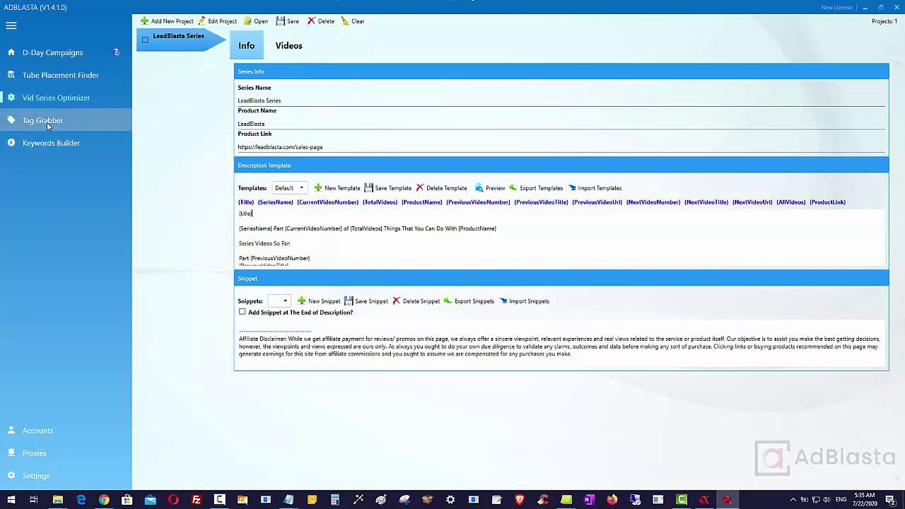
- Show the Tube Placement Finder and Vid Series Optimizer modules briefly, and open Tag Grabber with its email marketing project
{"action": "left_click", "coordinate": [51, 73]}
{"action": "left_click", "coordinate": [49, 97]}
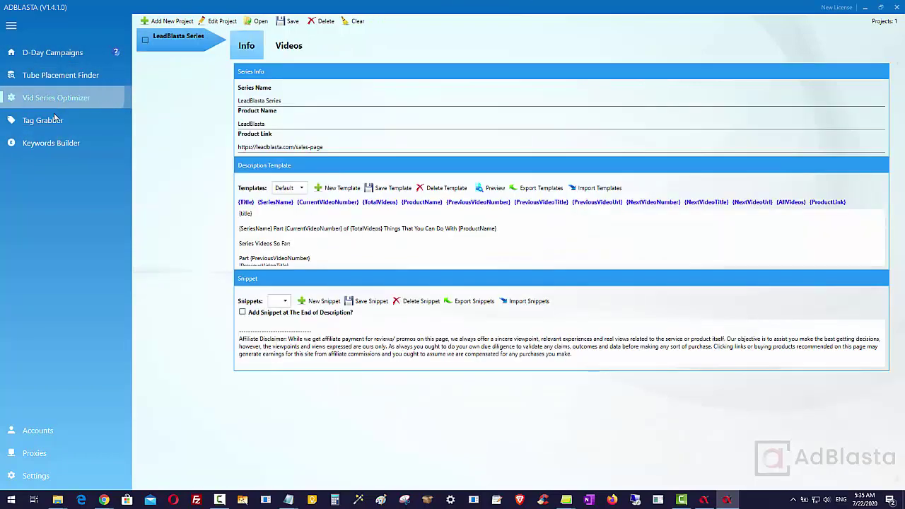
{"action": "left_click", "coordinate": [53, 118]}
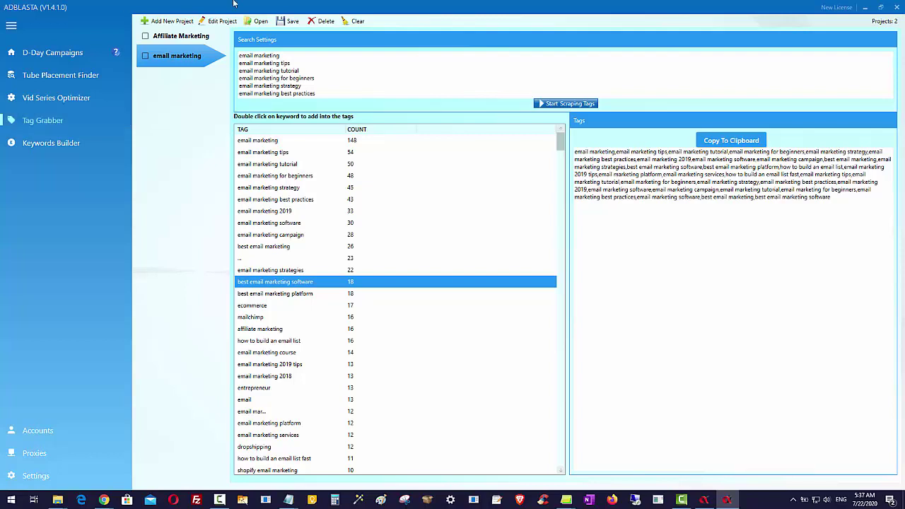
- Revisit the Tube Placement Finder, Vid Series Optimizer and D-Day Campaigns modules, ending on the Tag Grabber page
{"action": "left_click", "coordinate": [73, 81]}
{"action": "left_click", "coordinate": [71, 100]}
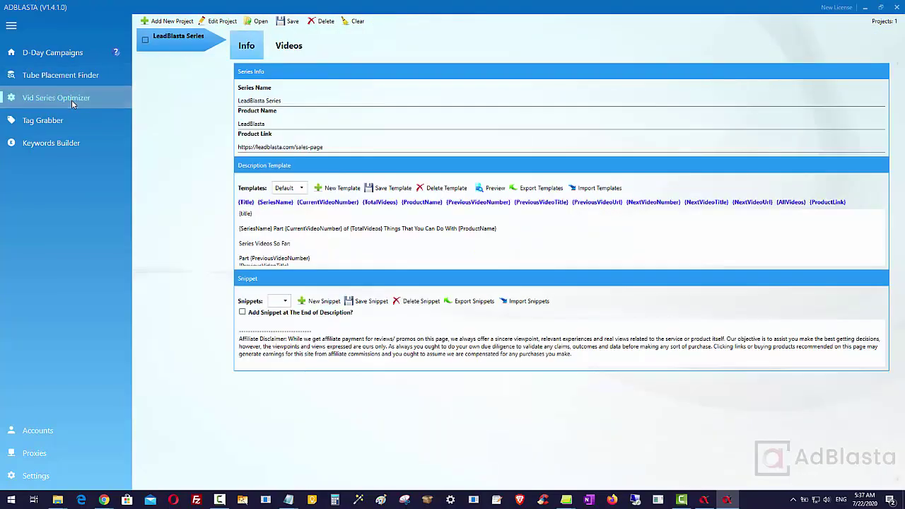
{"action": "left_click", "coordinate": [65, 121]}
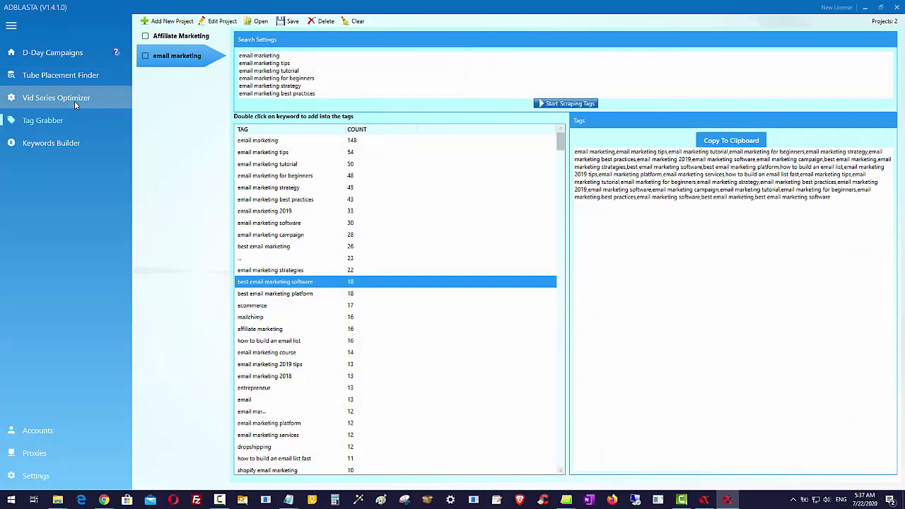
{"action": "left_click", "coordinate": [81, 56]}
{"action": "left_click", "coordinate": [81, 75]}
{"action": "left_click", "coordinate": [48, 120]}
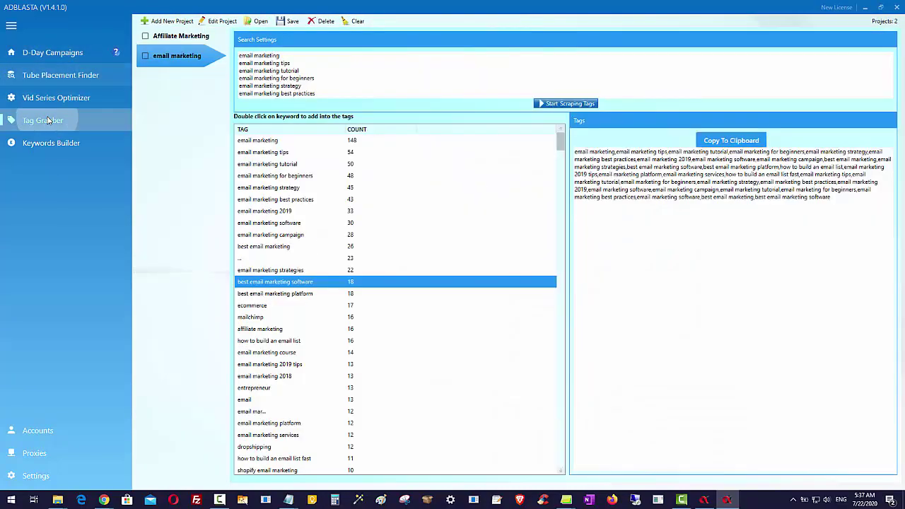